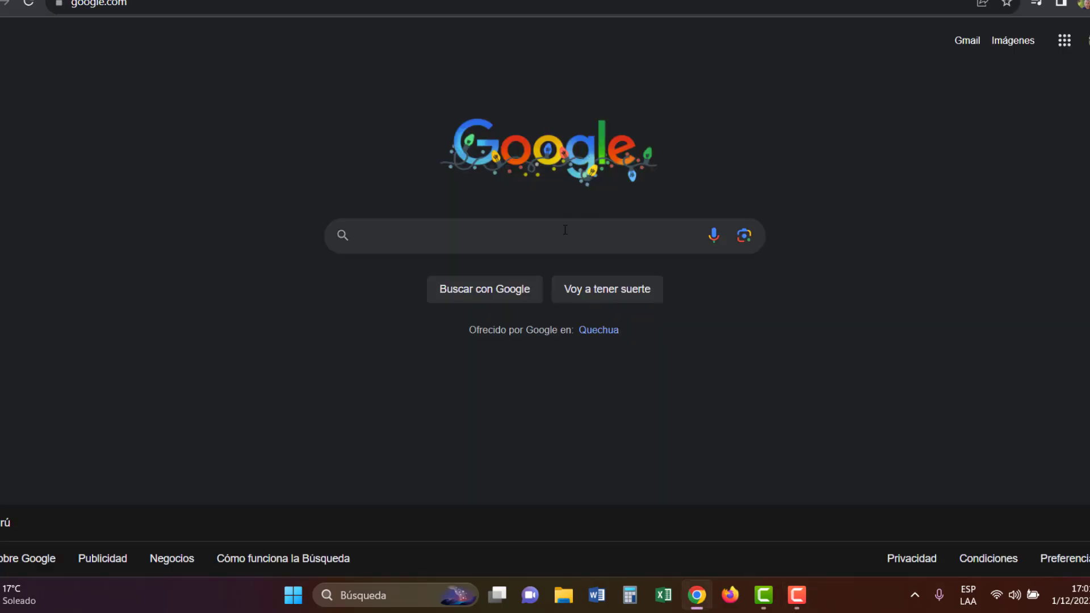
Step: Search Google for 'cloud a1' and open the Moodle Cloud A1 site from the results
text(cloud a1)
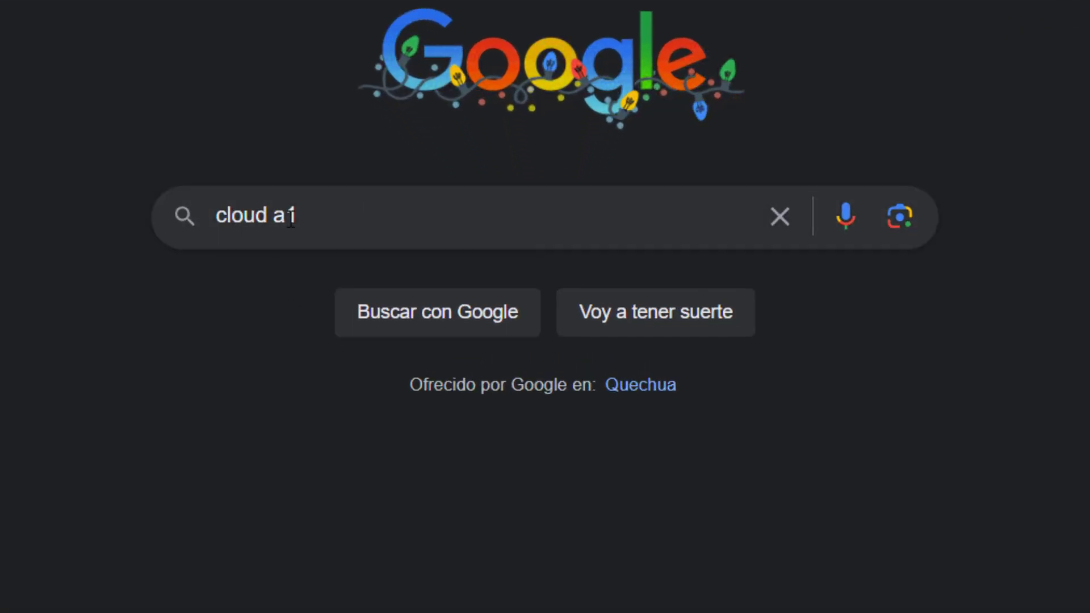
click(454, 322)
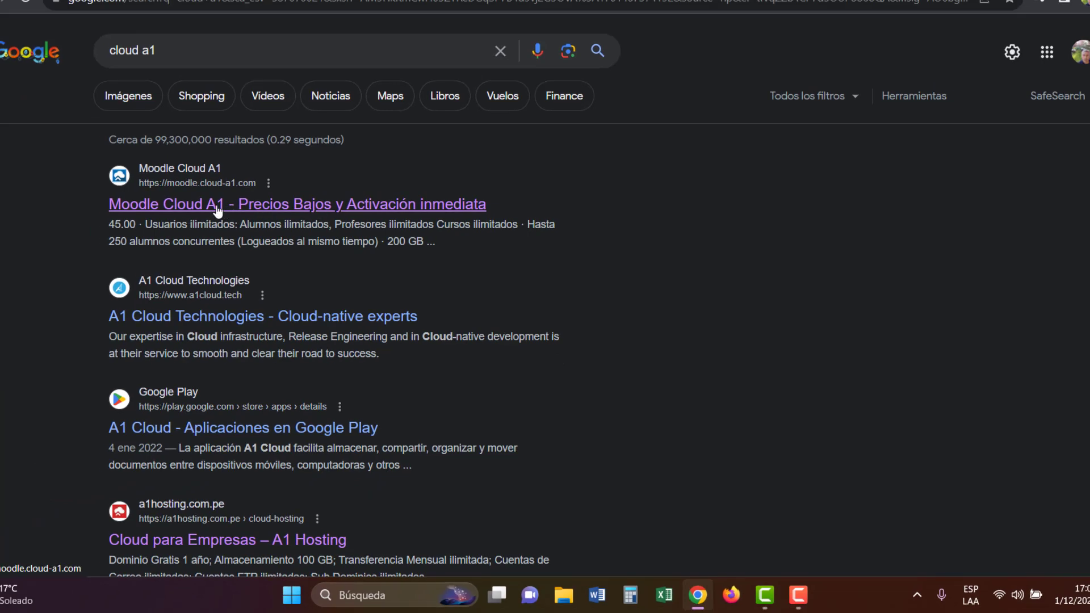
click(228, 206)
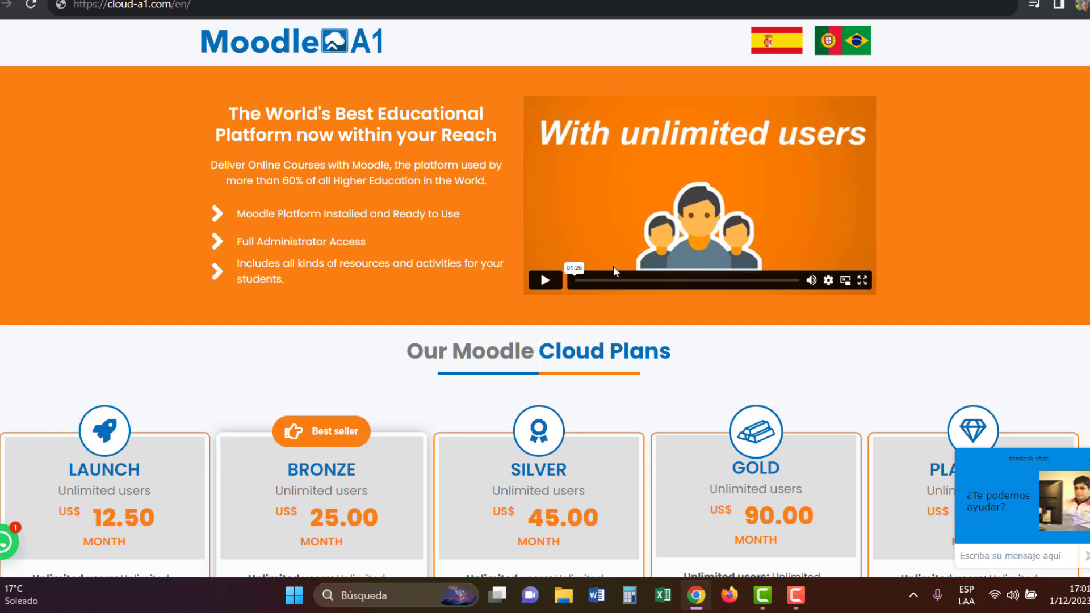
scroll(613, 267, down, 3)
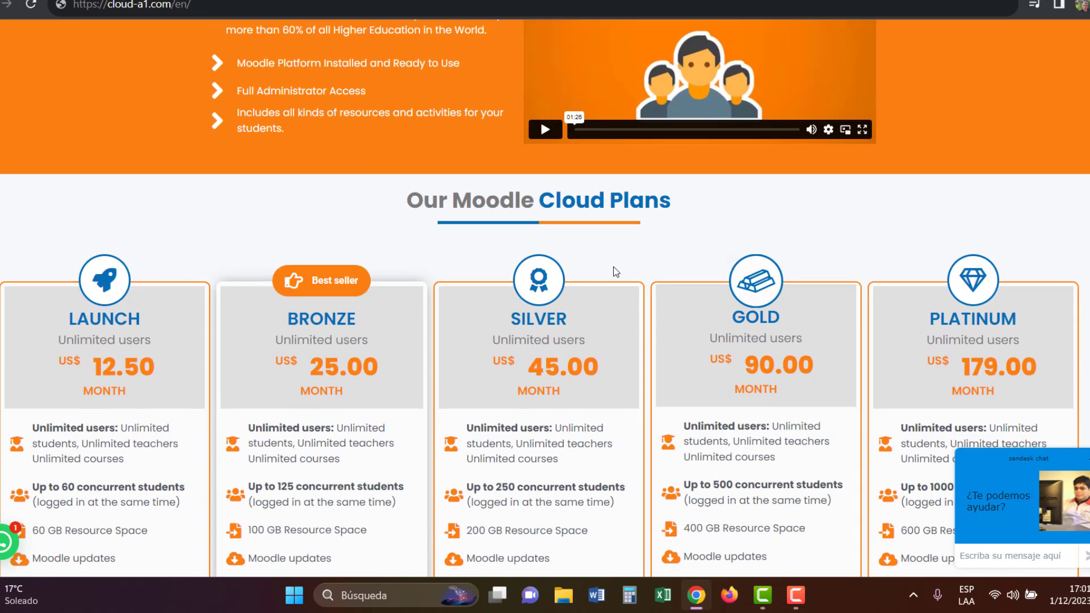
scroll(613, 271, down, 4)
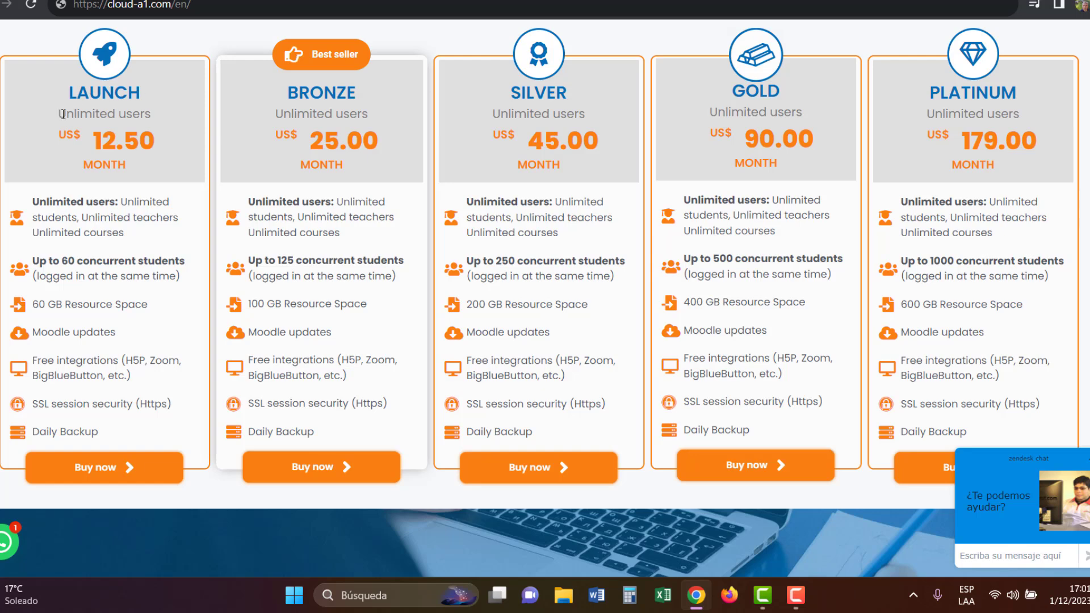
drag(61, 114, 152, 114)
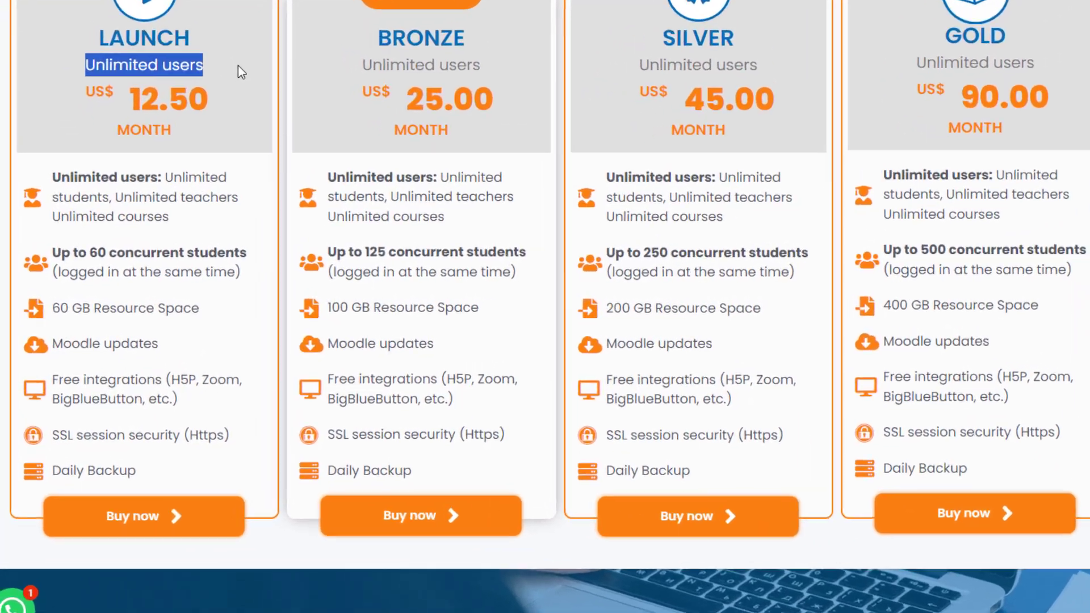
click(239, 66)
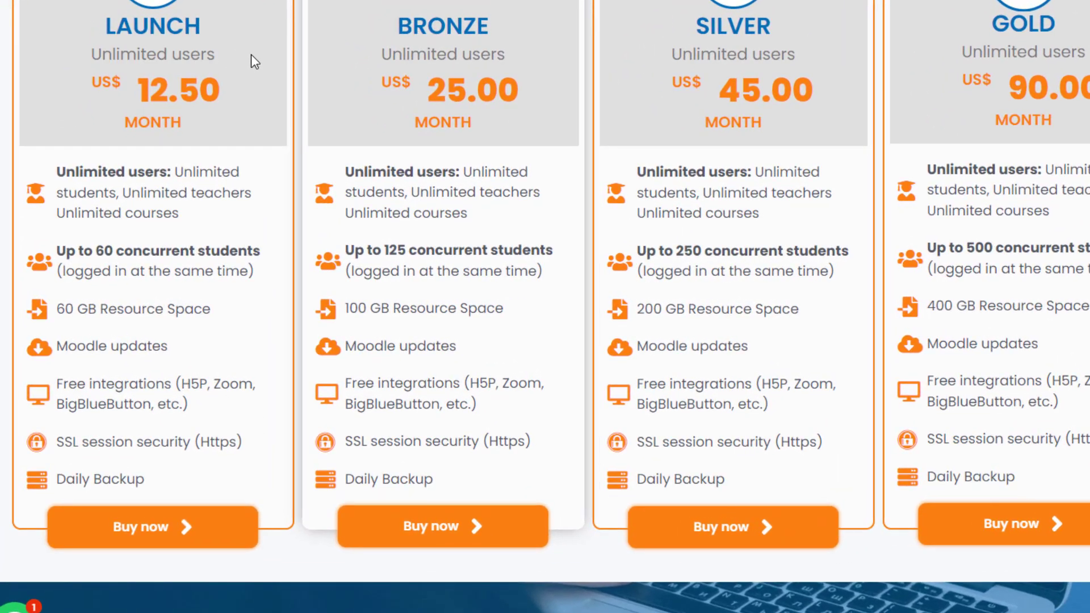
scroll(249, 102, down, 3)
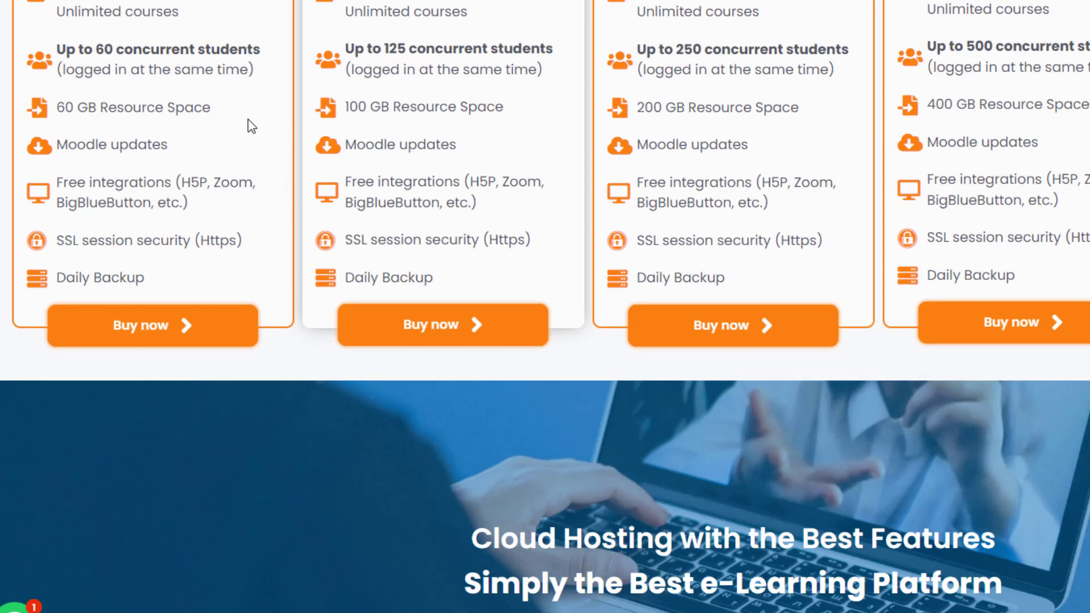
scroll(231, 44, up, 3)
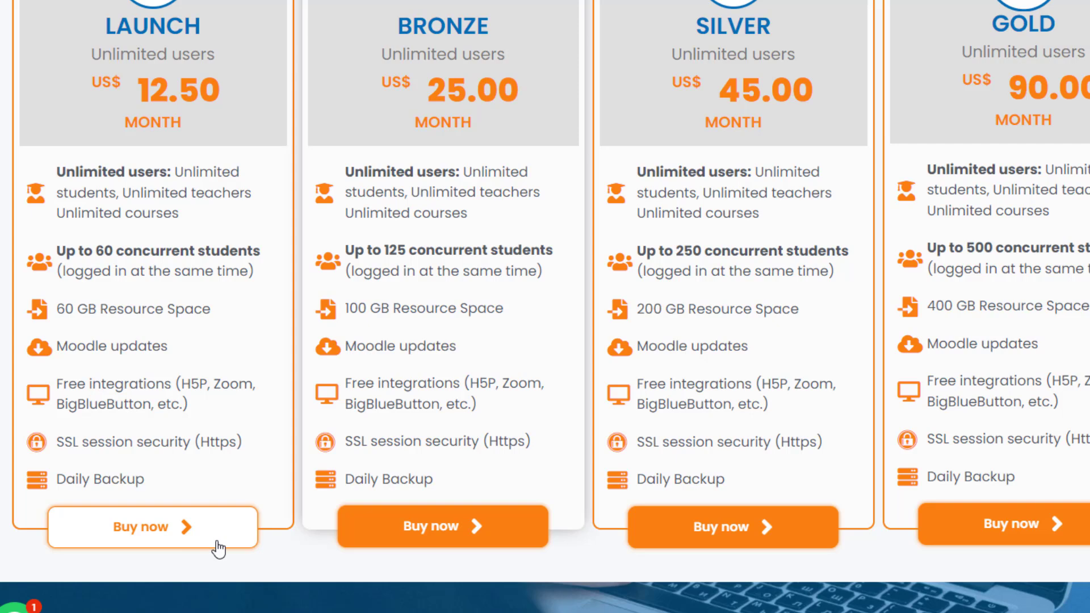
Step: Start ordering the LAUNCH plan with the Register a new domain option
click(184, 538)
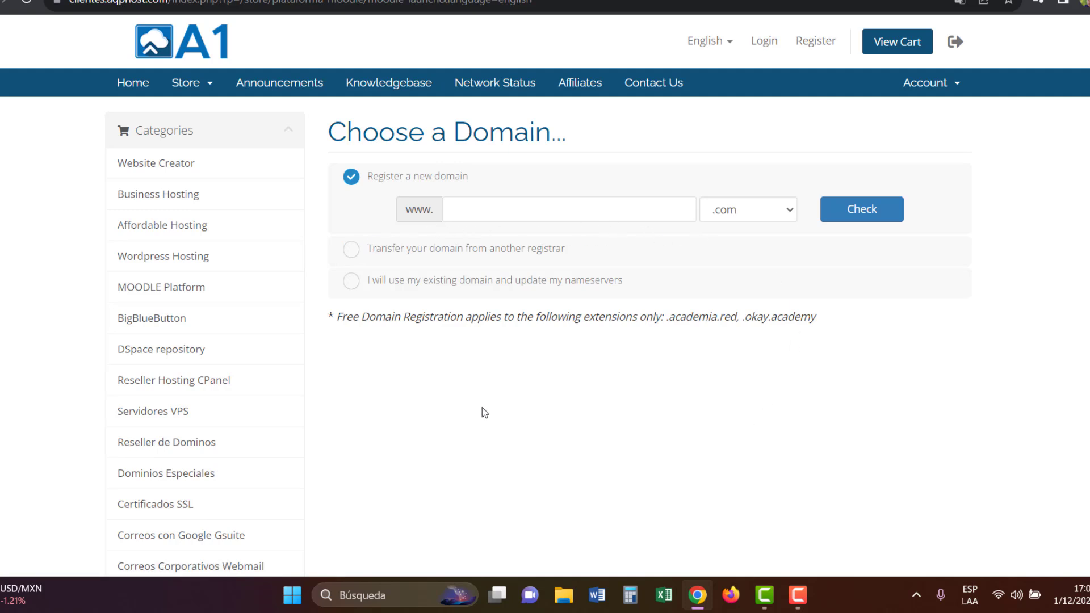
click(351, 281)
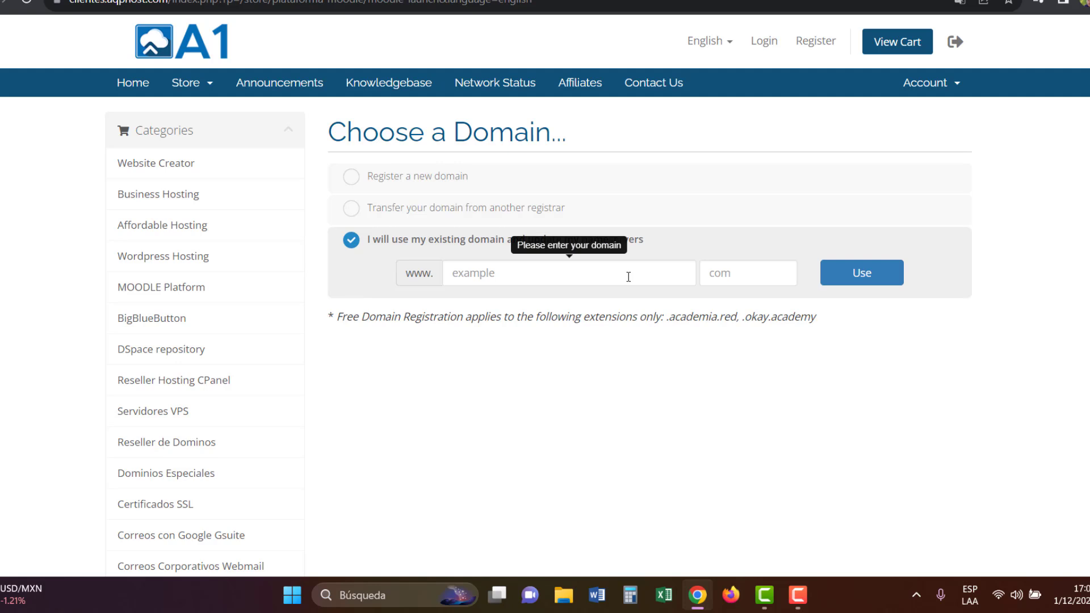
click(351, 177)
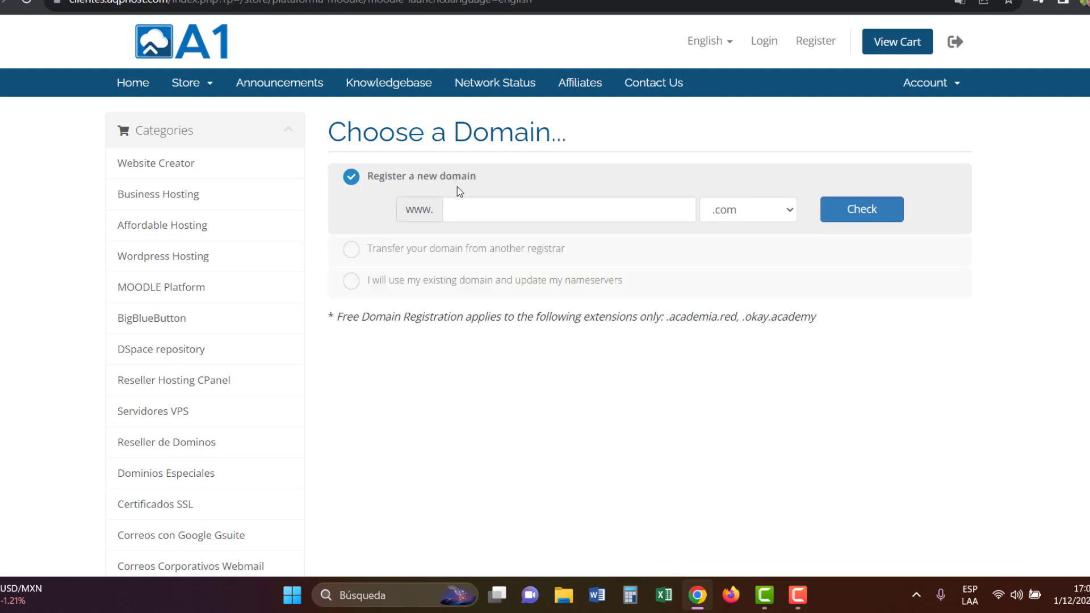
Step: Confirm marketingpro.okay.academy is available to register for $5.90 USD
click(758, 220)
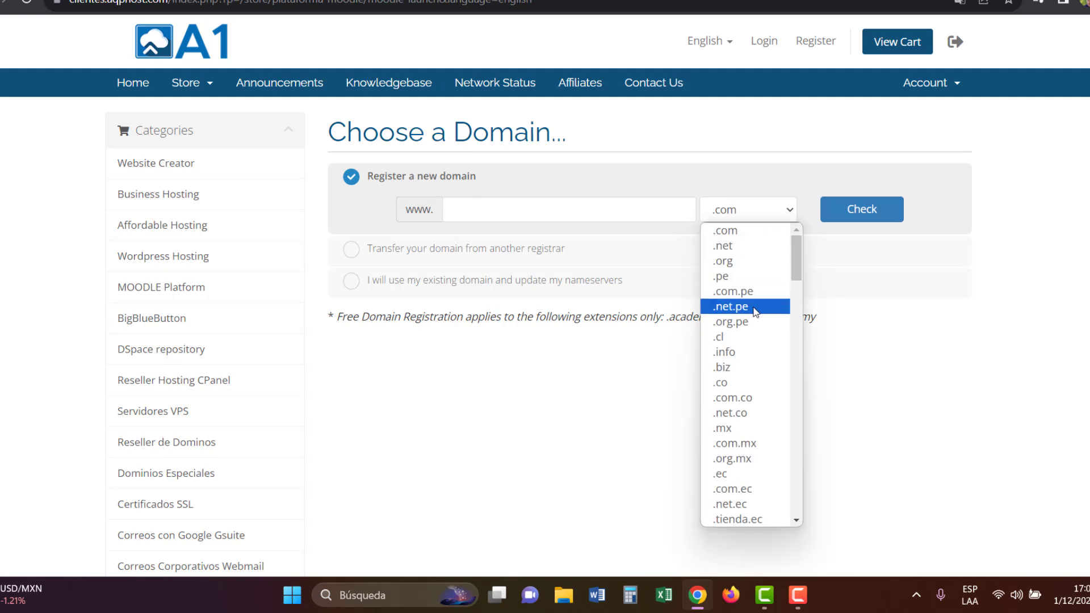
scroll(755, 309, down, 6)
scroll(755, 311, down, 4)
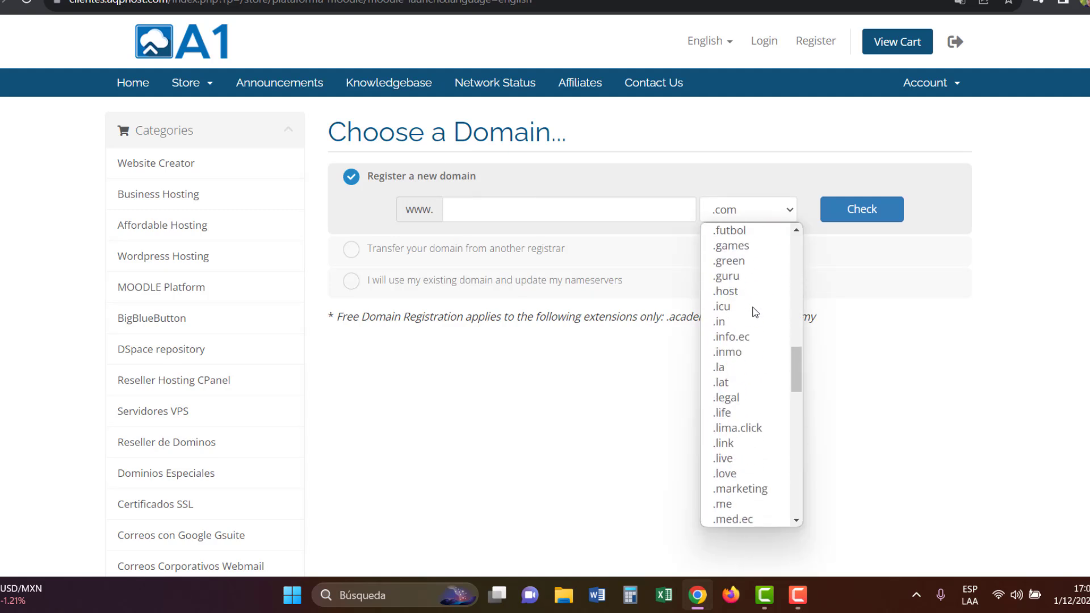
scroll(755, 312, down, 8)
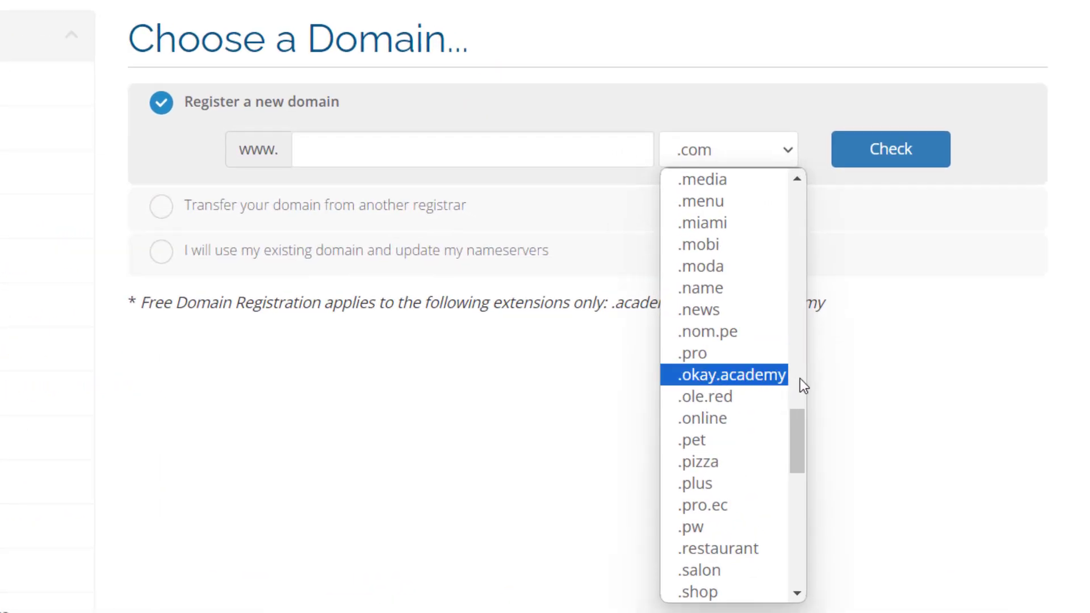
click(770, 376)
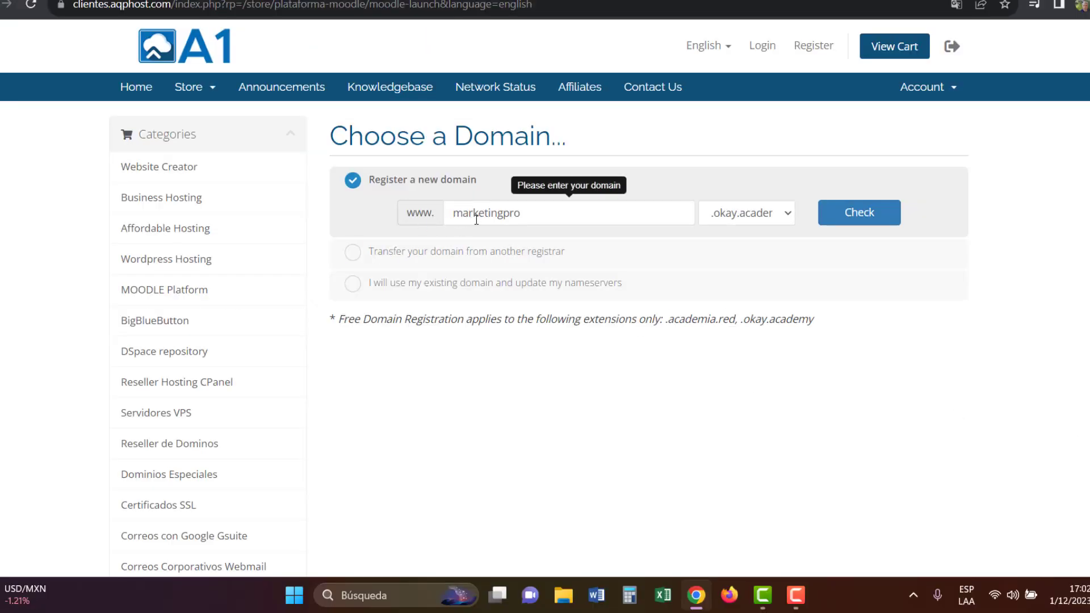
click(879, 215)
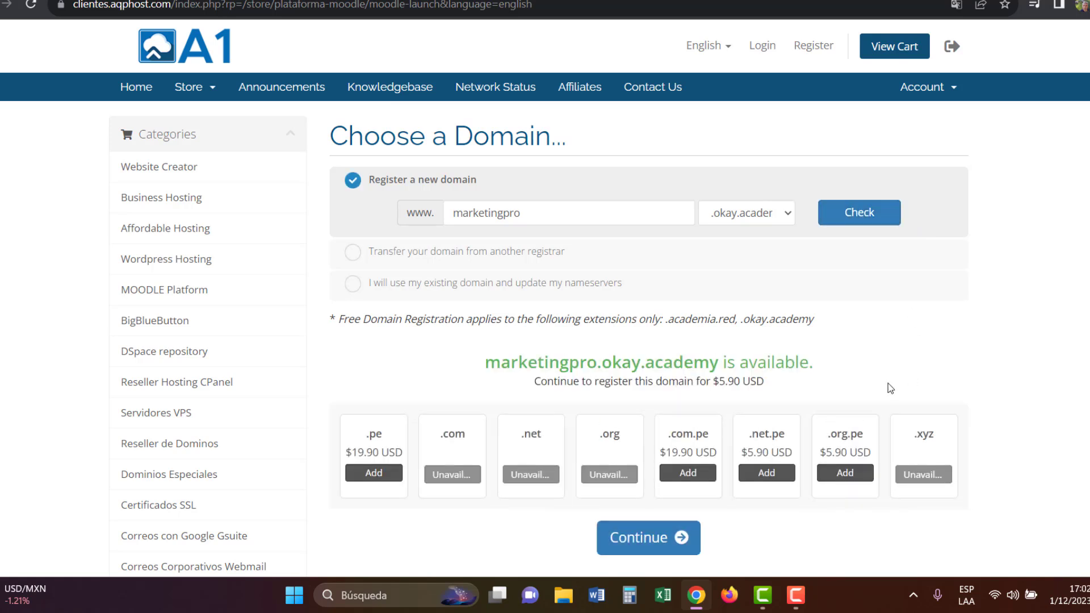
drag(722, 364, 818, 369)
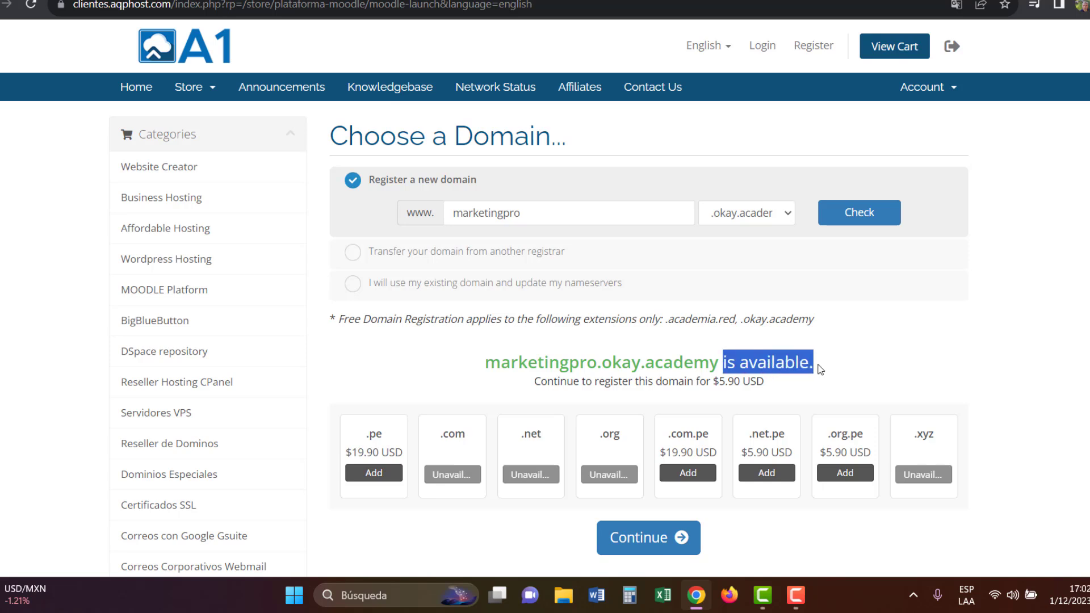
click(901, 352)
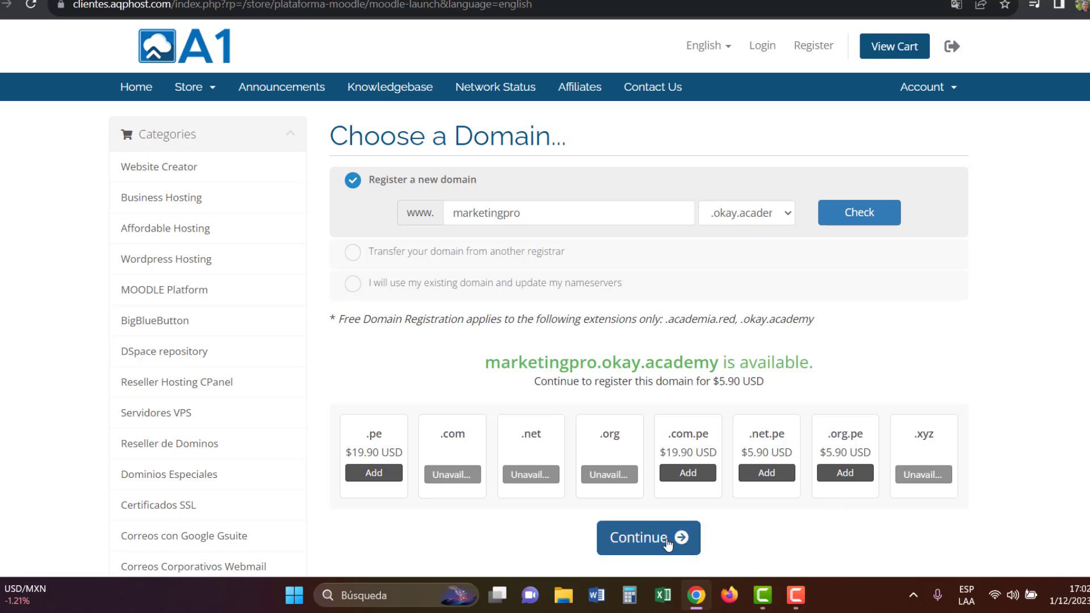
Step: Set the LAUNCH plan's Language to 'english' and continue to Review & Checkout
click(668, 543)
click(452, 429)
text(englush)
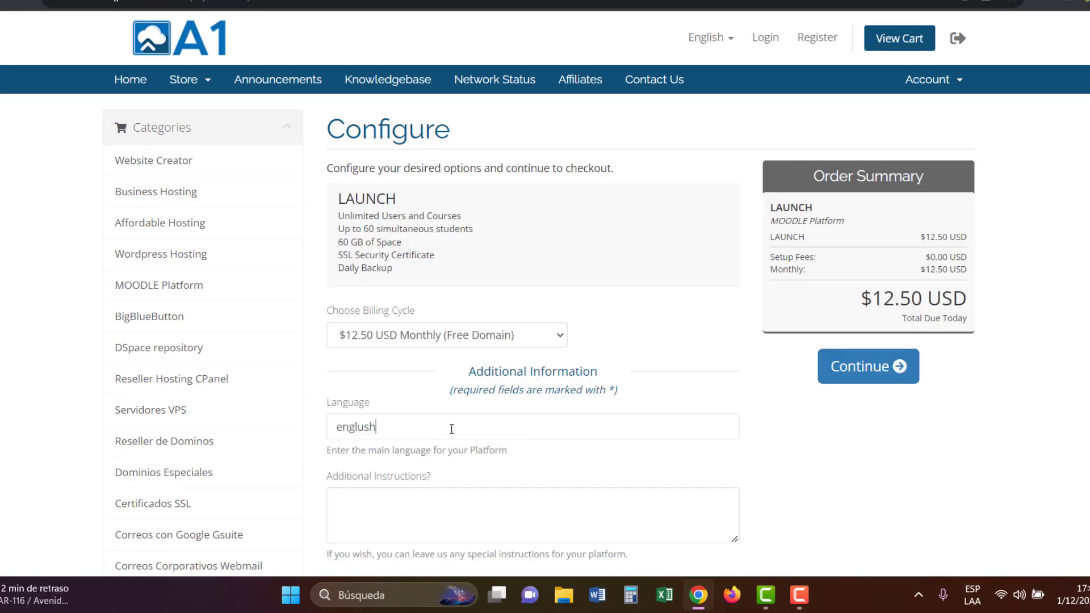
key(BackSpace)
key(BackSpace)
text(ish)
scroll(370, 428, down, 2)
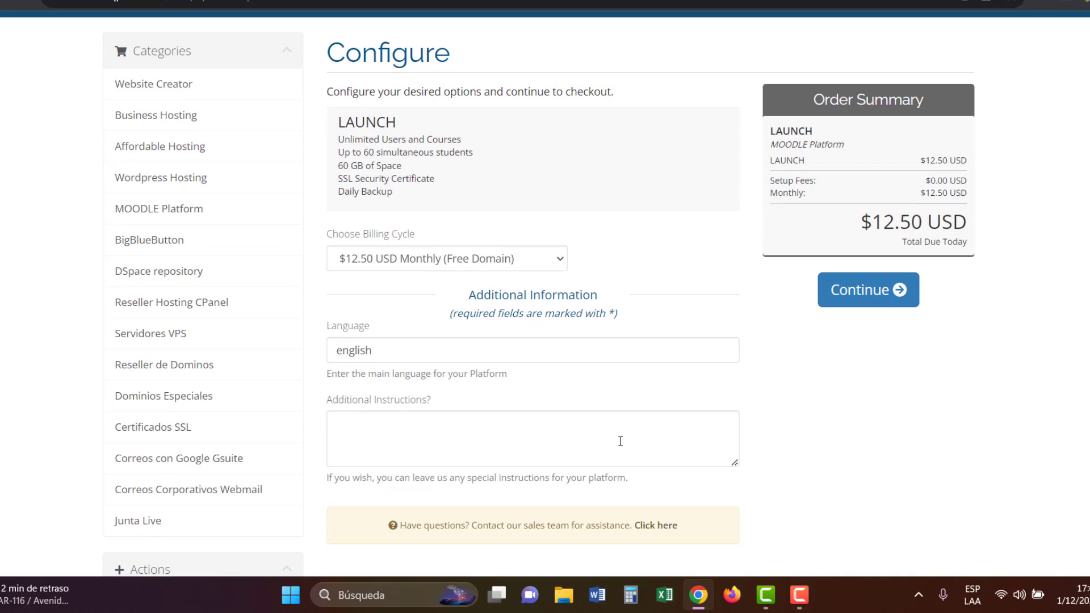
scroll(621, 441, up, 2)
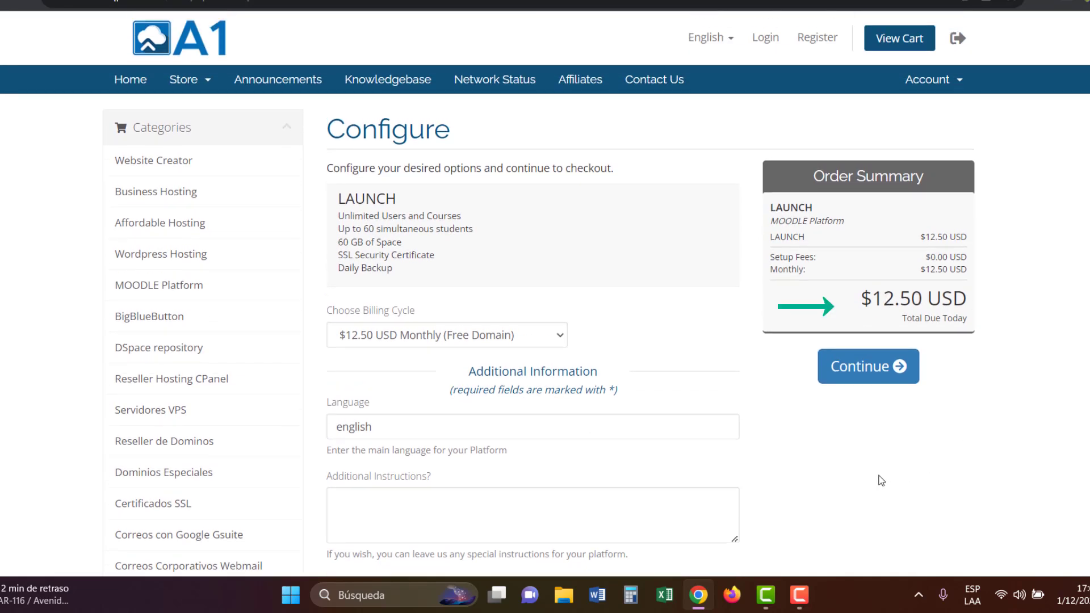
click(870, 376)
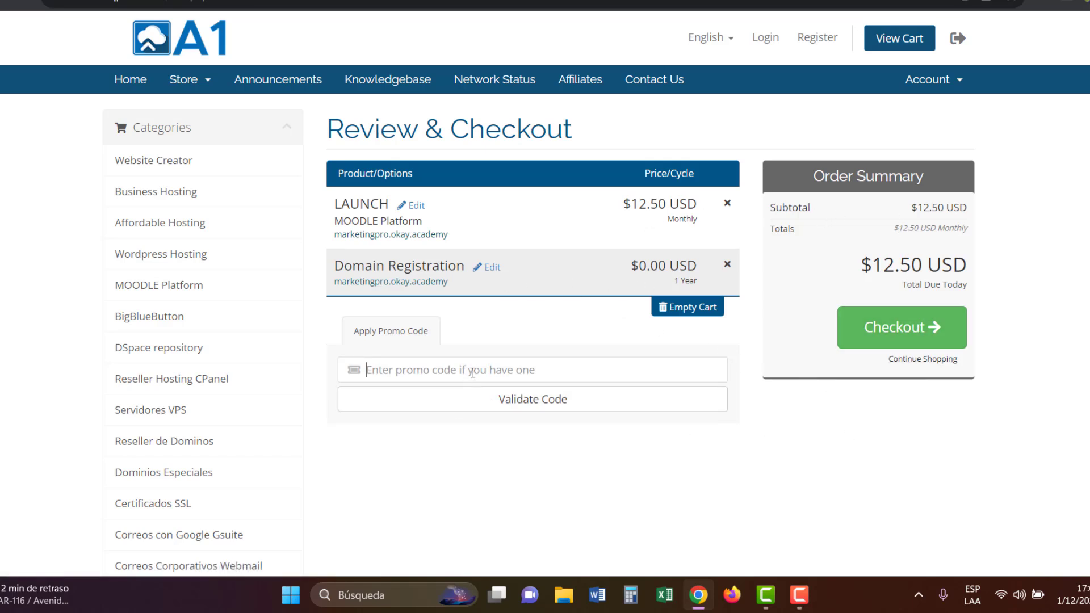
Step: Apply promo code 'cloud' and verify the total due today is $0.00 USD
text(cloud)
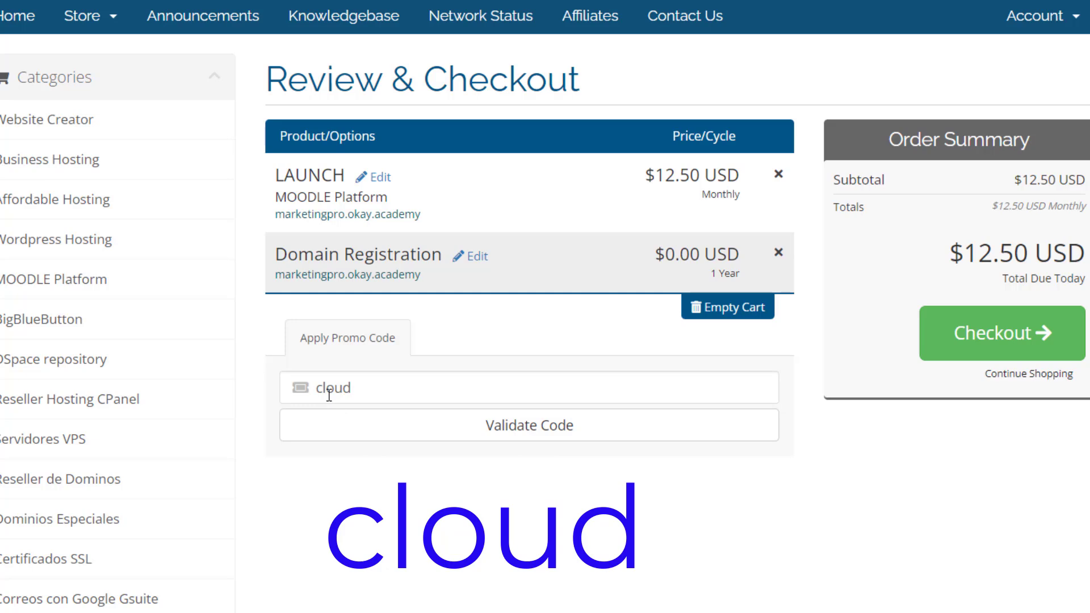
click(548, 438)
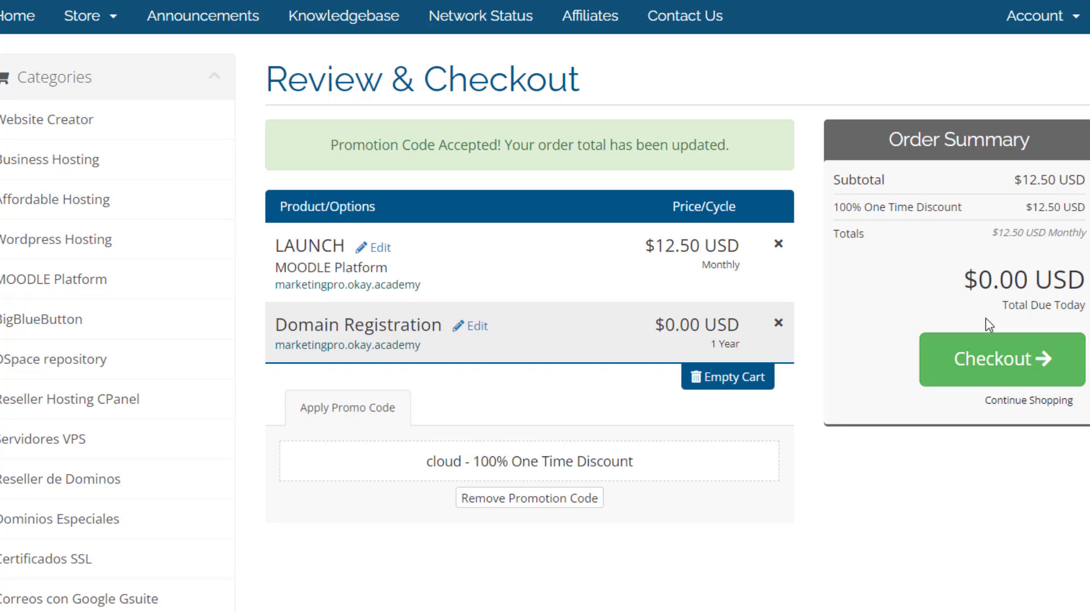
drag(963, 283, 1085, 281)
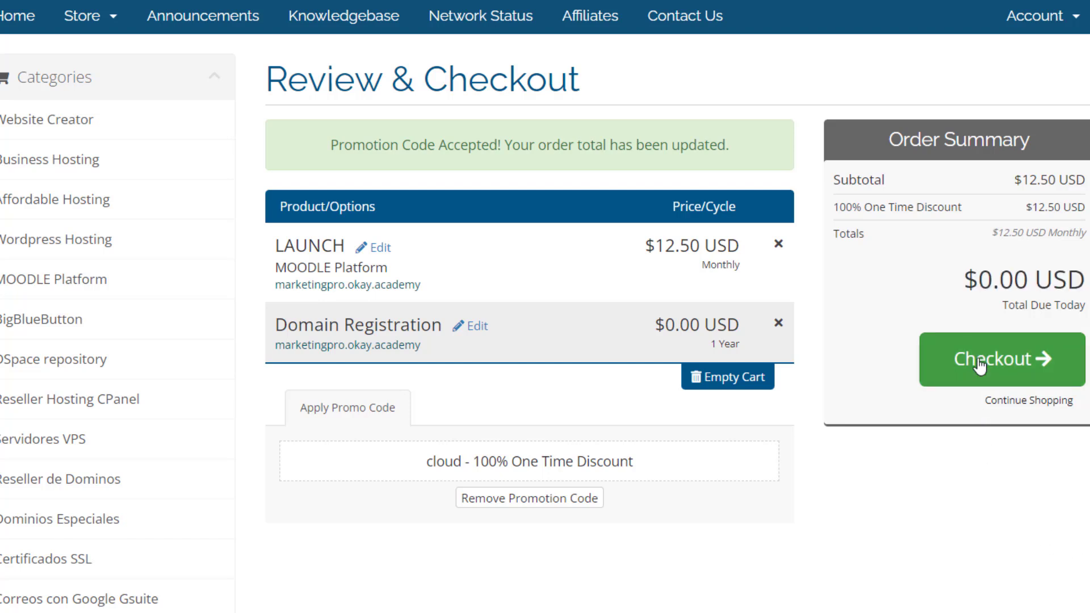
Step: Go to checkout and enter the customer's first name, last name and e-mail address
click(980, 366)
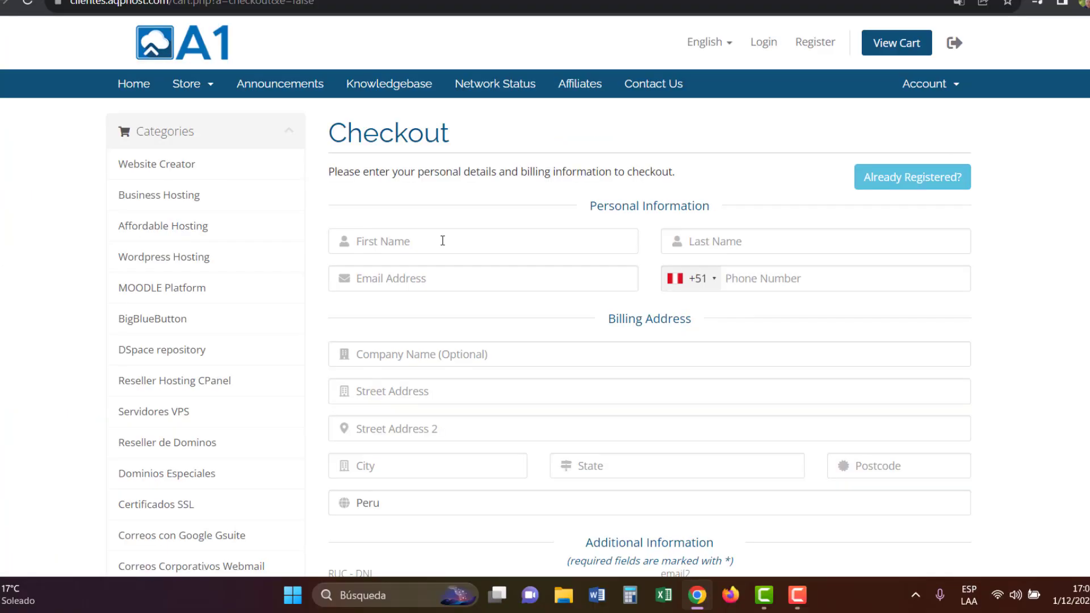
text(Hedyn)
click(778, 235)
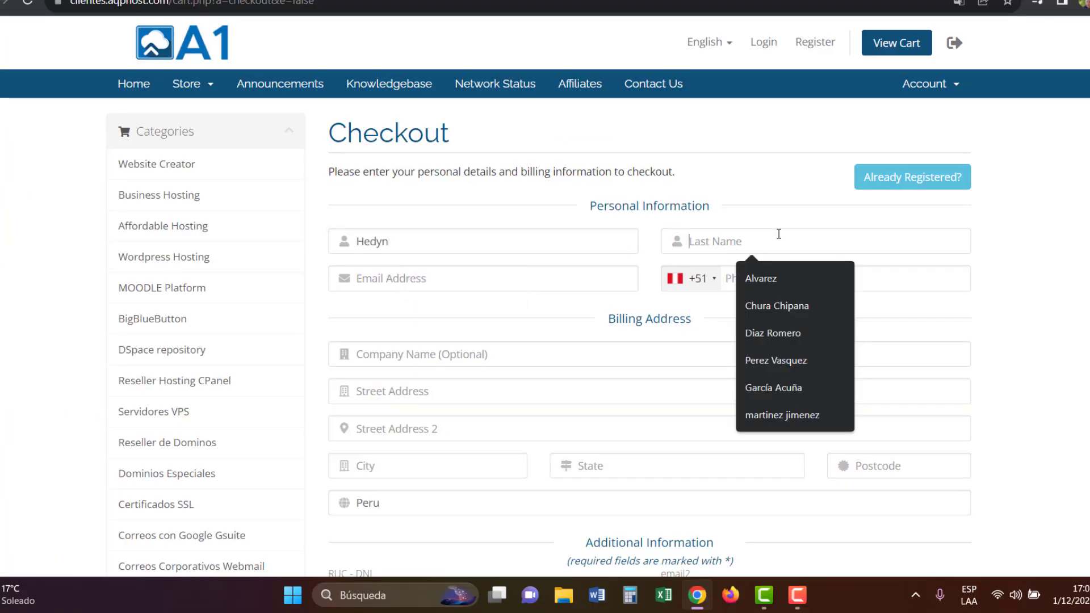
click(765, 271)
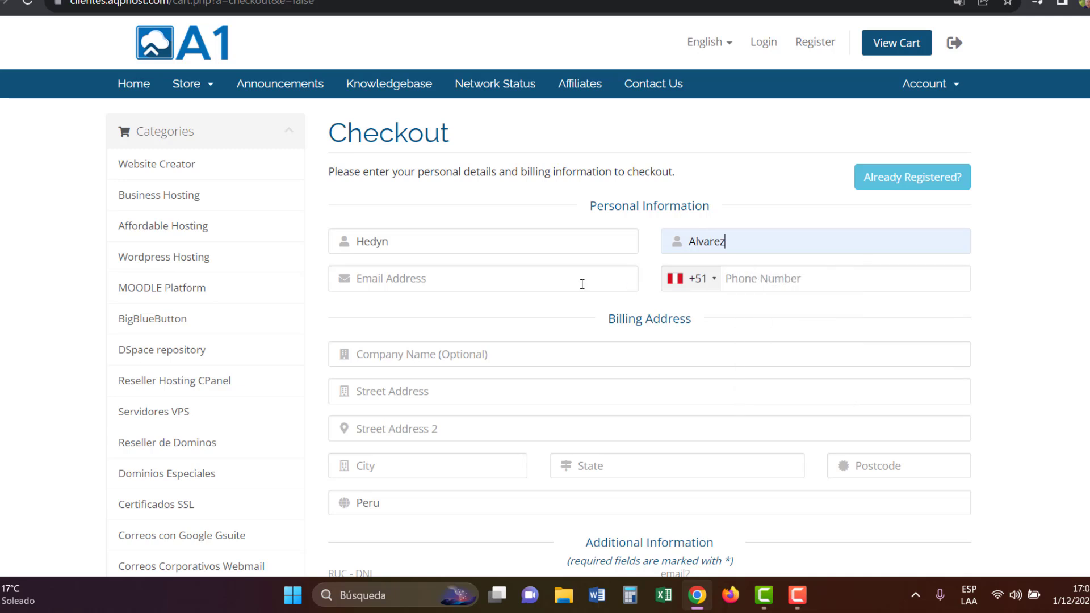
click(484, 284)
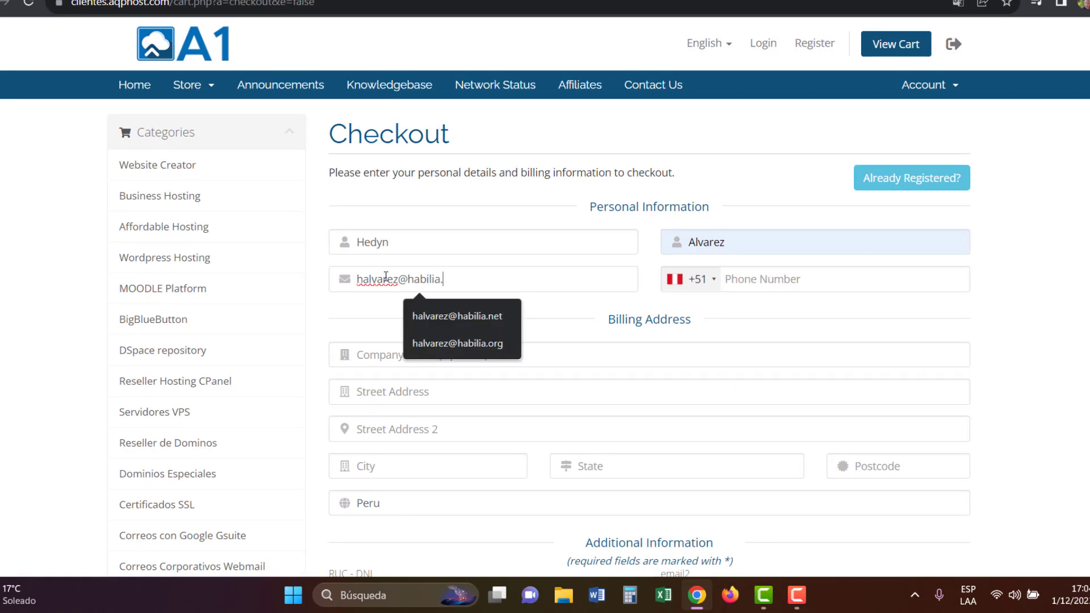
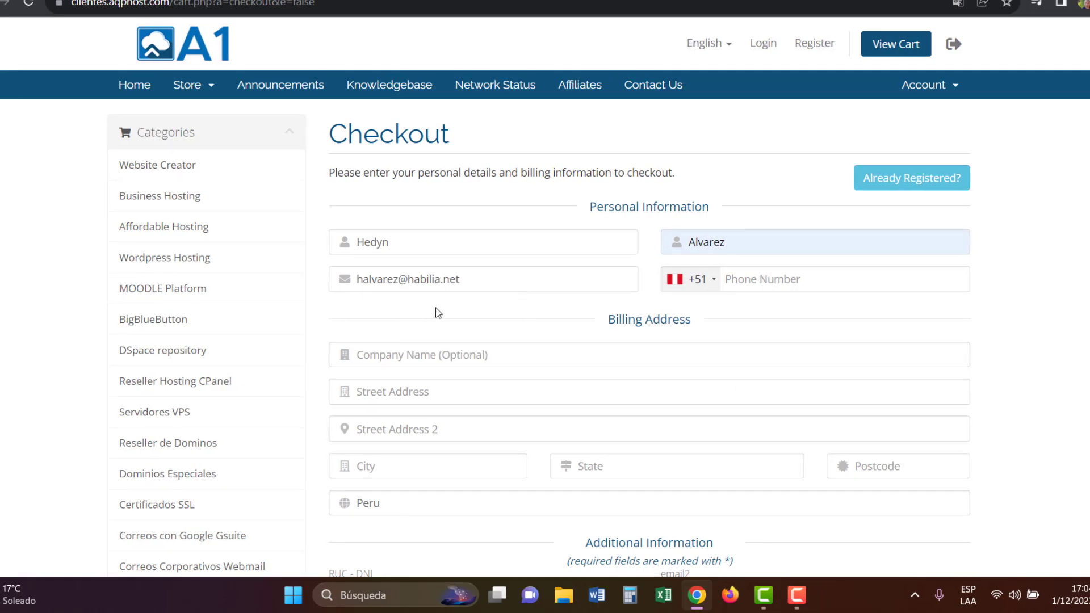
Step: Set the phone code to India (+91), then enter the phone number and billing postcode
click(897, 282)
click(690, 278)
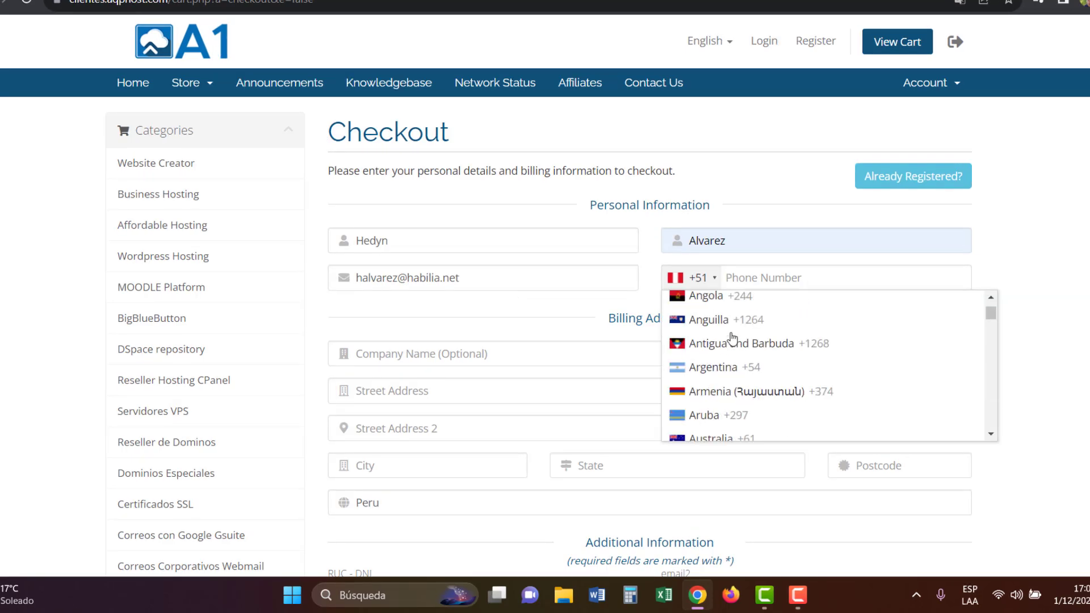
scroll(730, 334, down, 10)
click(710, 343)
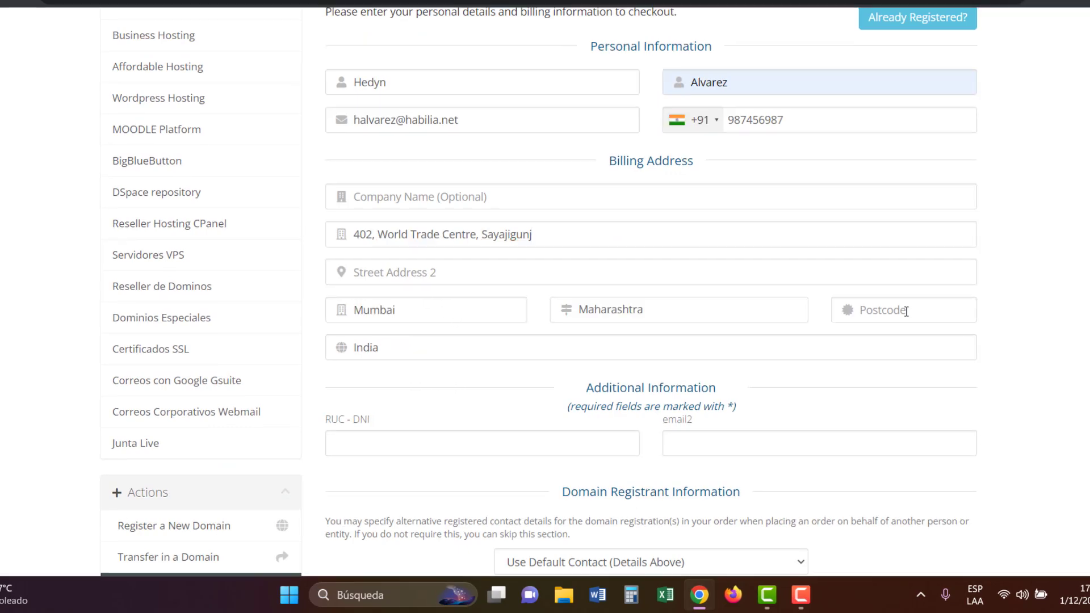
click(905, 311)
text(401303)
scroll(688, 226, down, 3)
scroll(687, 230, up, 2)
scroll(687, 229, up, 1)
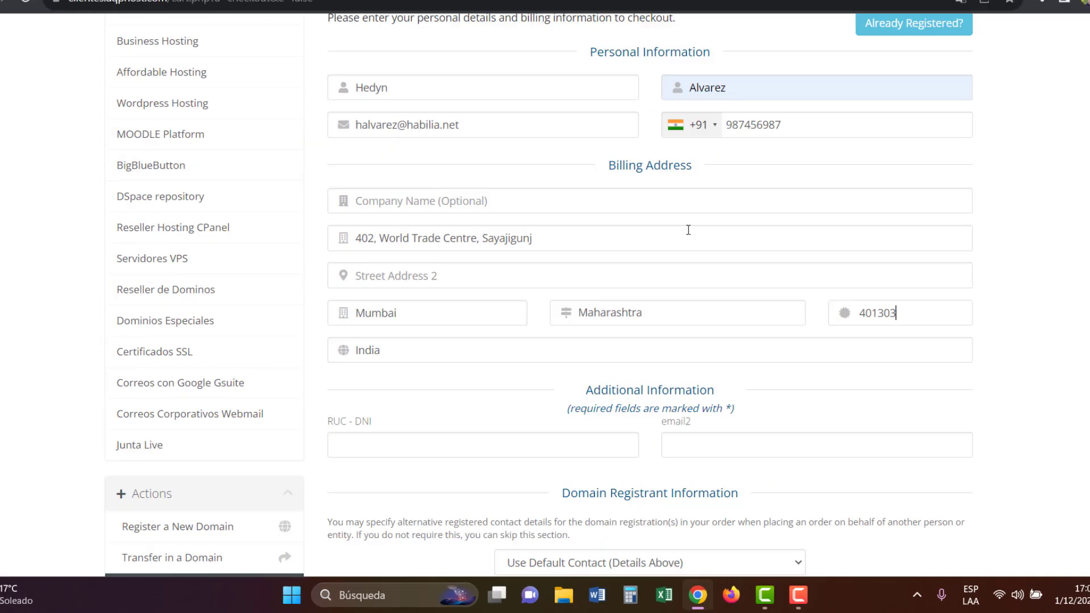
Step: Enter the account password and confirm it
scroll(688, 231, down, 5)
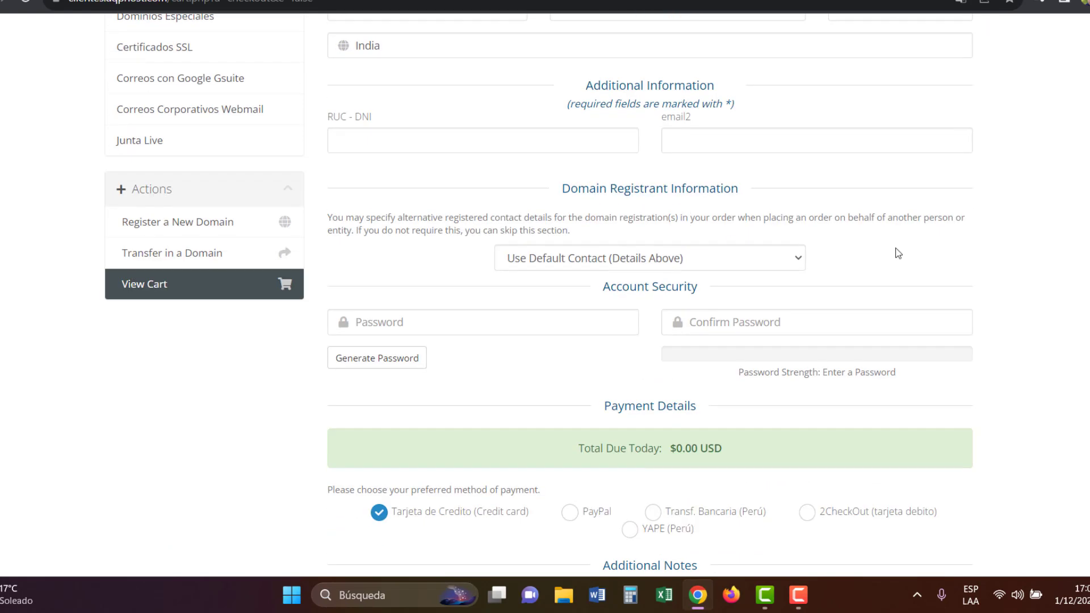
click(512, 328)
text(••••••)
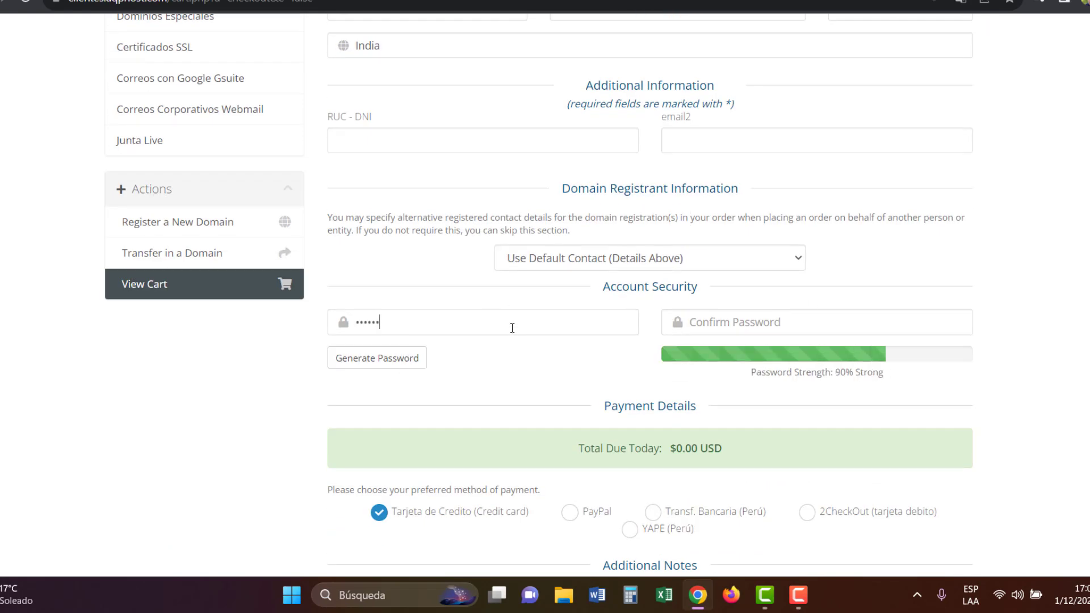
text(•)
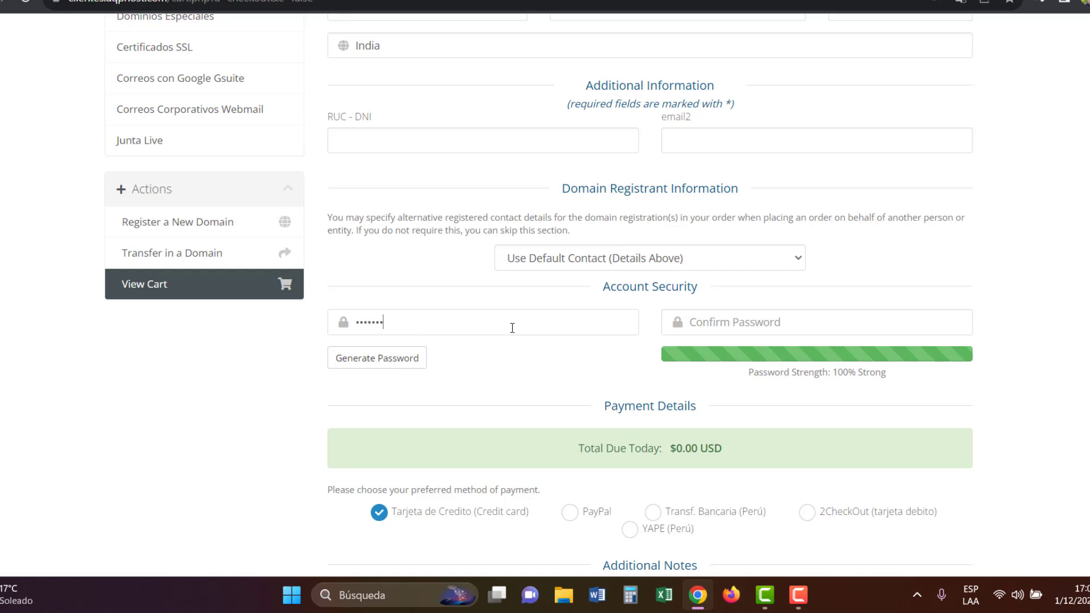
click(756, 322)
text(•••)
Step: Choose PayPal, accept the Terms of Service and complete the order
scroll(757, 323, down, 3)
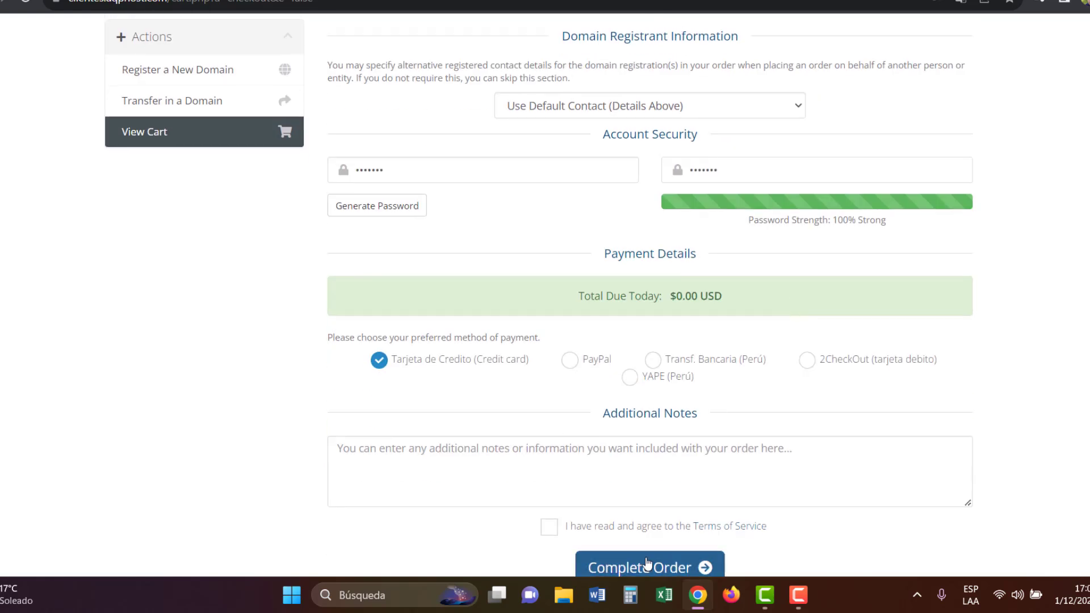
click(572, 362)
scroll(706, 369, down, 2)
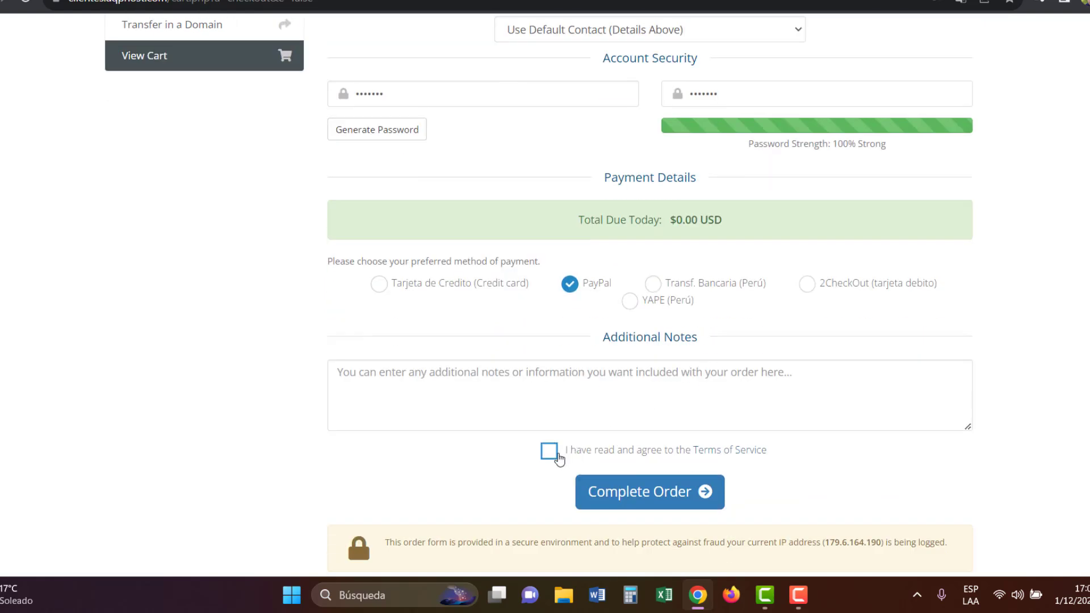
click(550, 454)
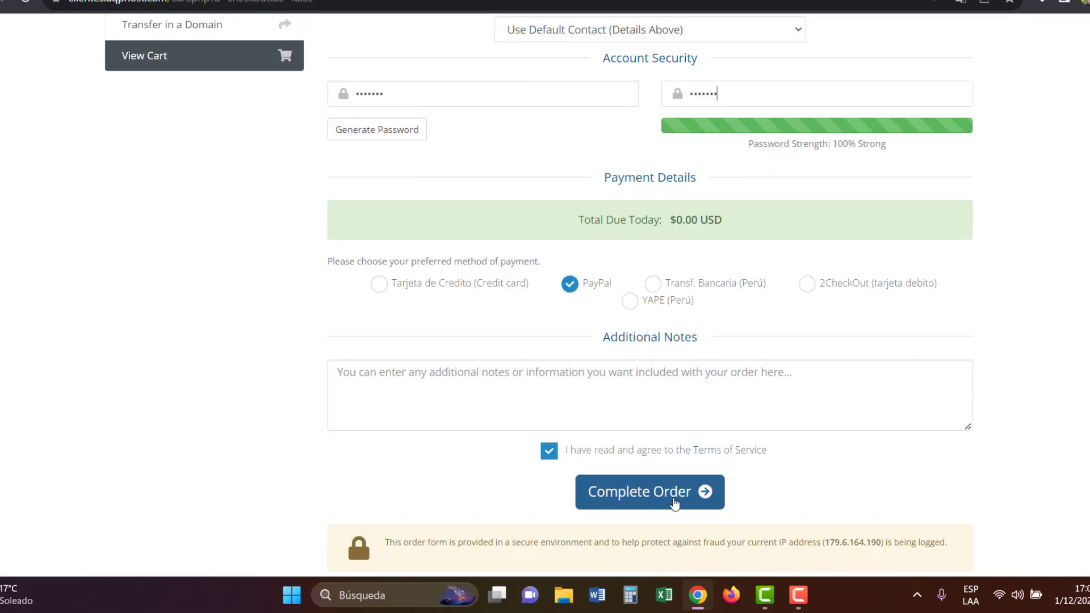
click(677, 493)
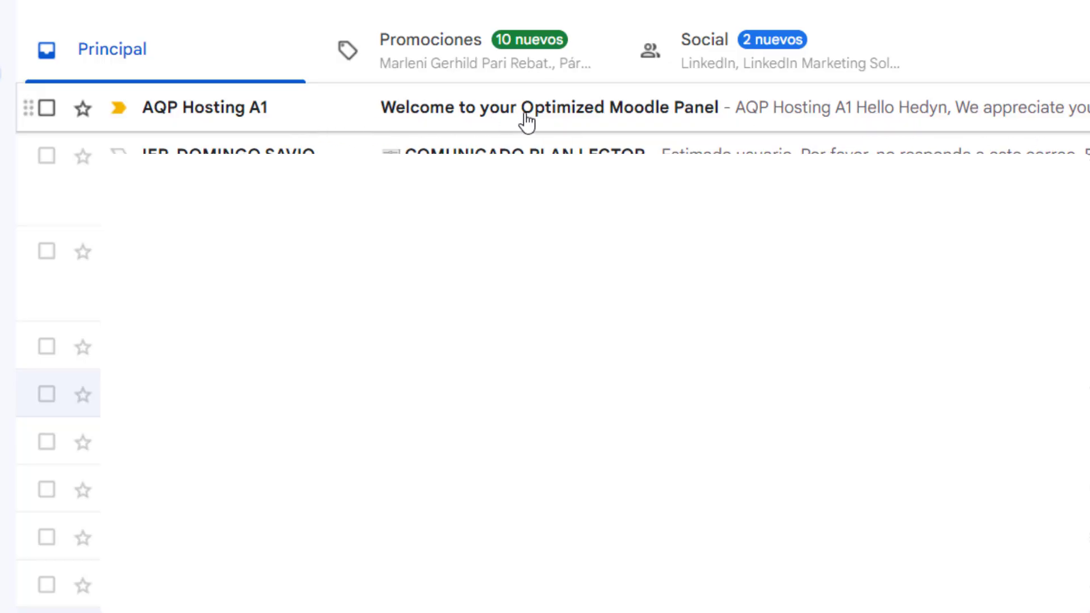
Step: Open the 'Welcome to your Optimized Moodle Panel' email from AQP Hosting A1
click(526, 120)
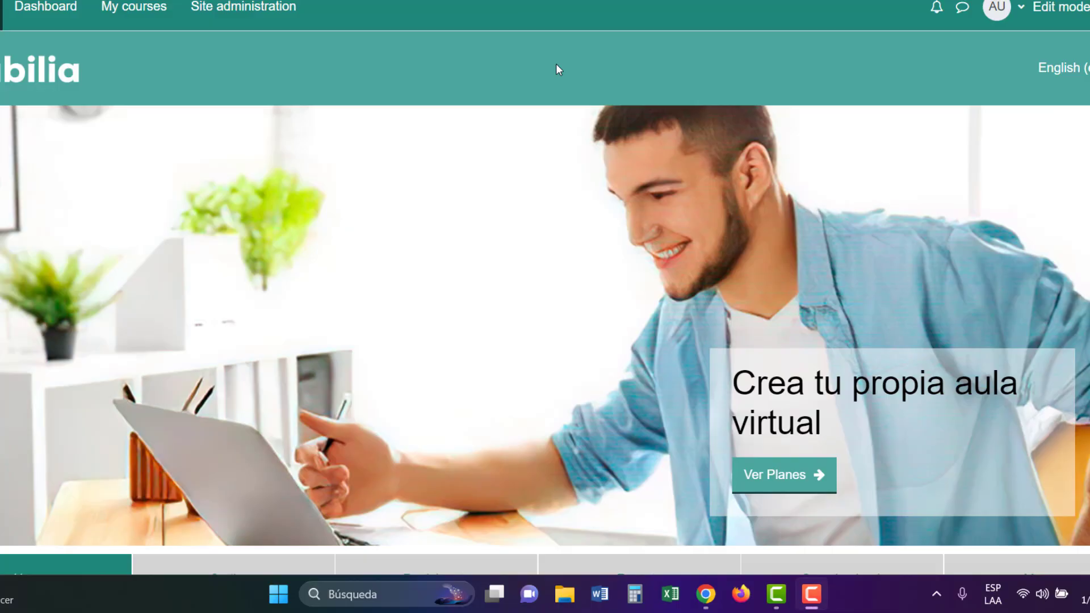
Step: Browse the Dashboard and My courses, open the Modulo 1 course, then log out
click(20, 15)
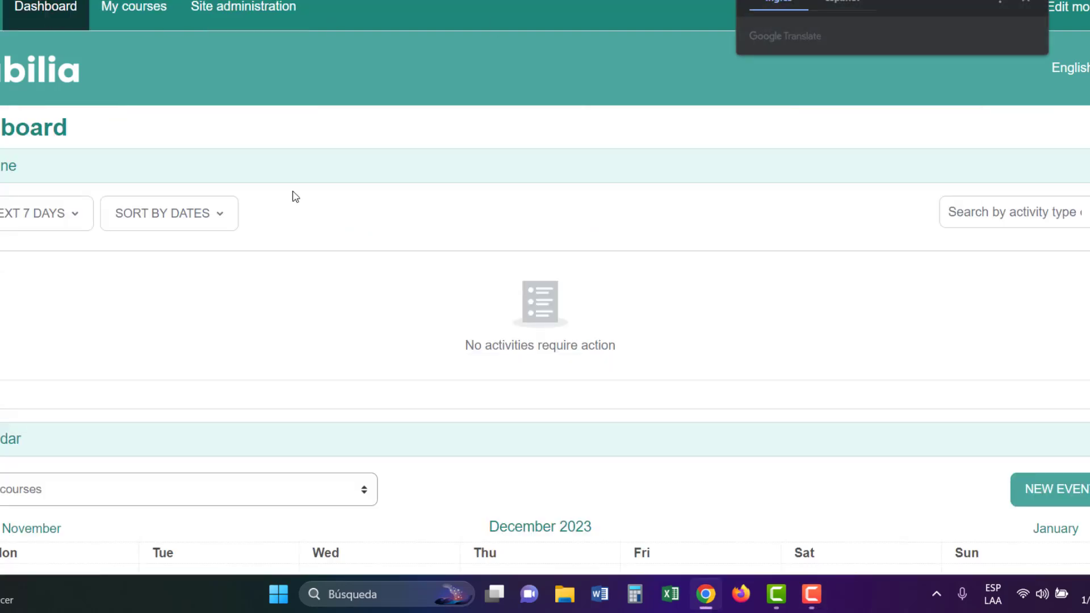
scroll(318, 227, down, 5)
click(143, 13)
scroll(562, 302, down, 3)
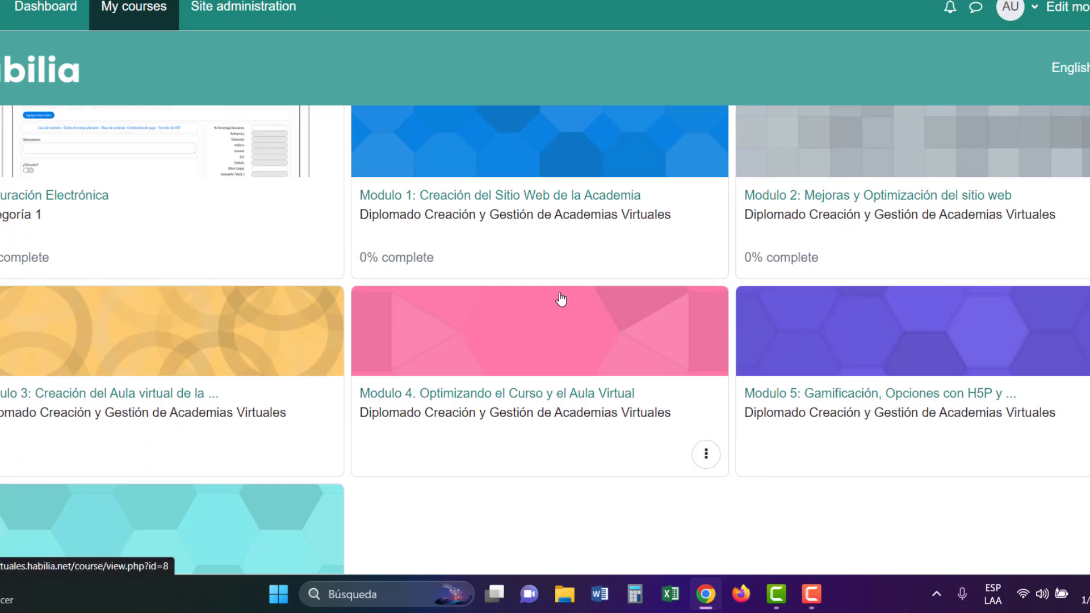
click(606, 199)
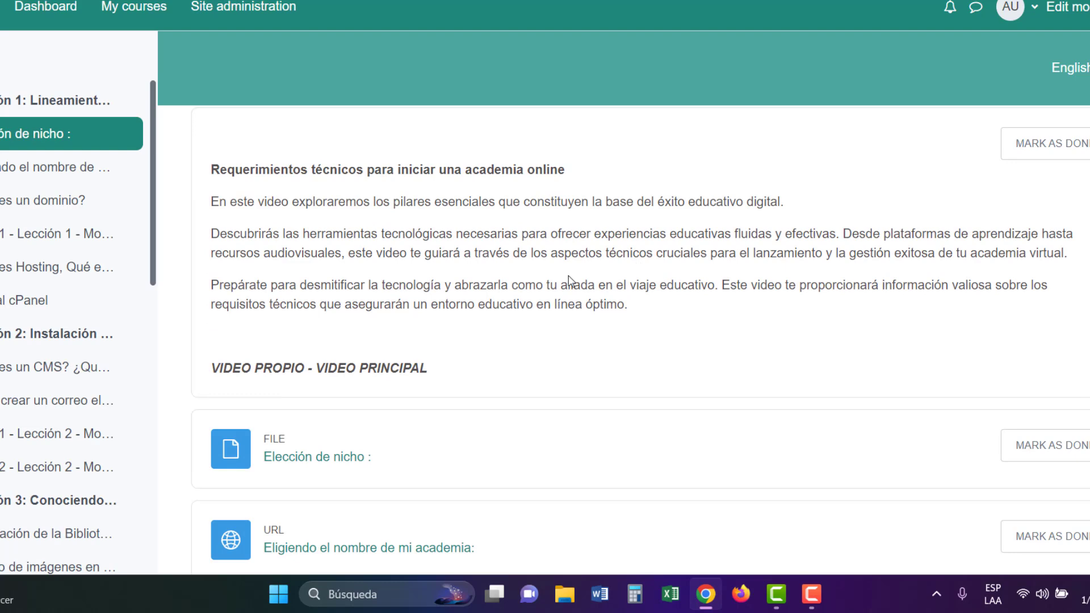
click(1019, 14)
click(974, 244)
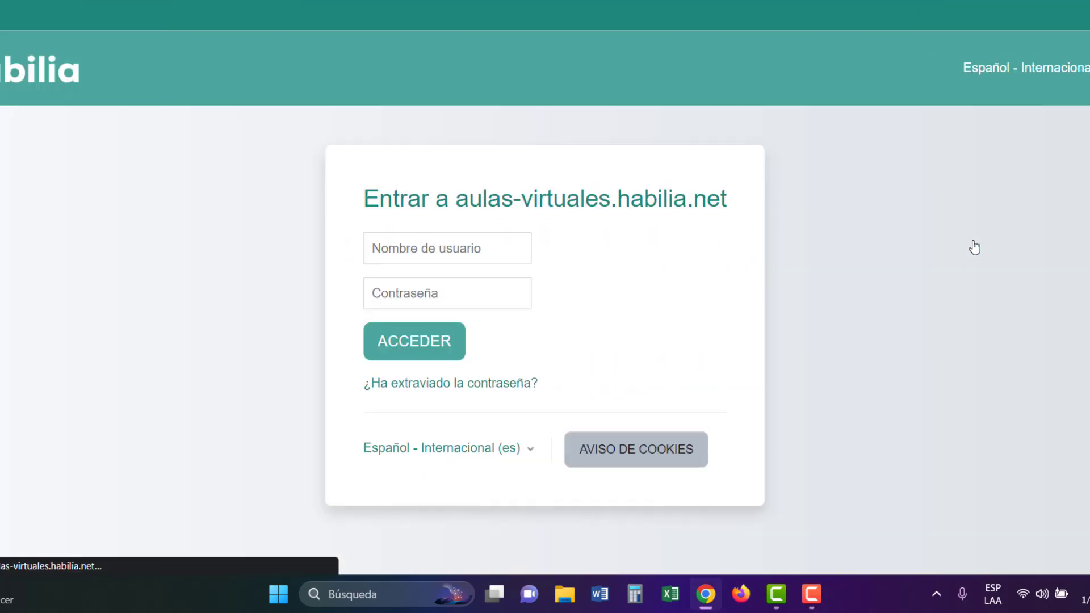